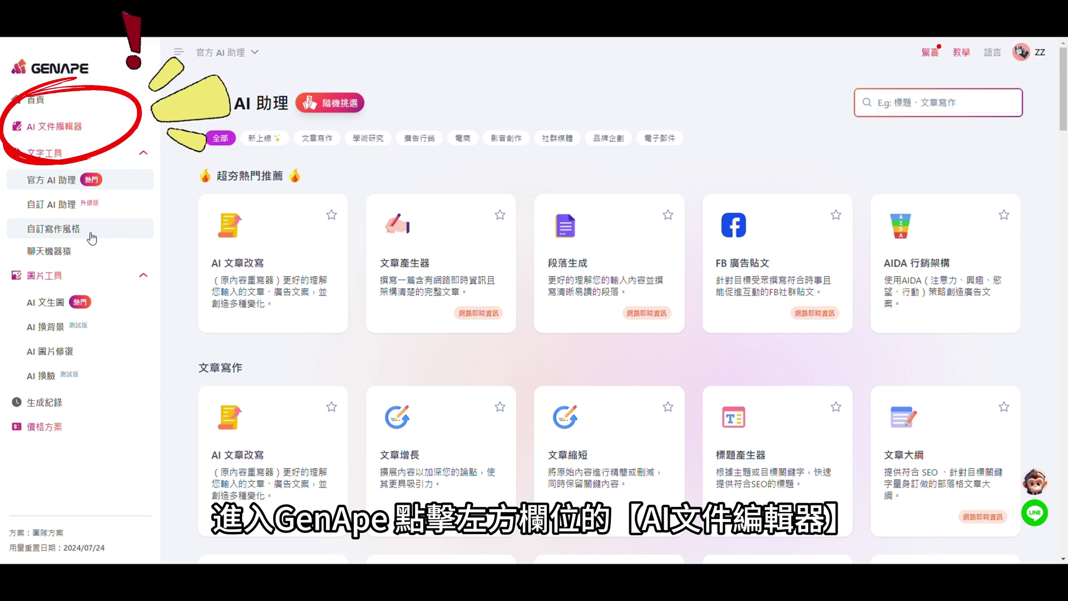
# Open the AI 文件編輯器 and look through the AI 文生圖, AI 換背景 and AI 圖片修復 tools, ending back at the 官方 AI 助理 list
pyautogui.click(56, 127)
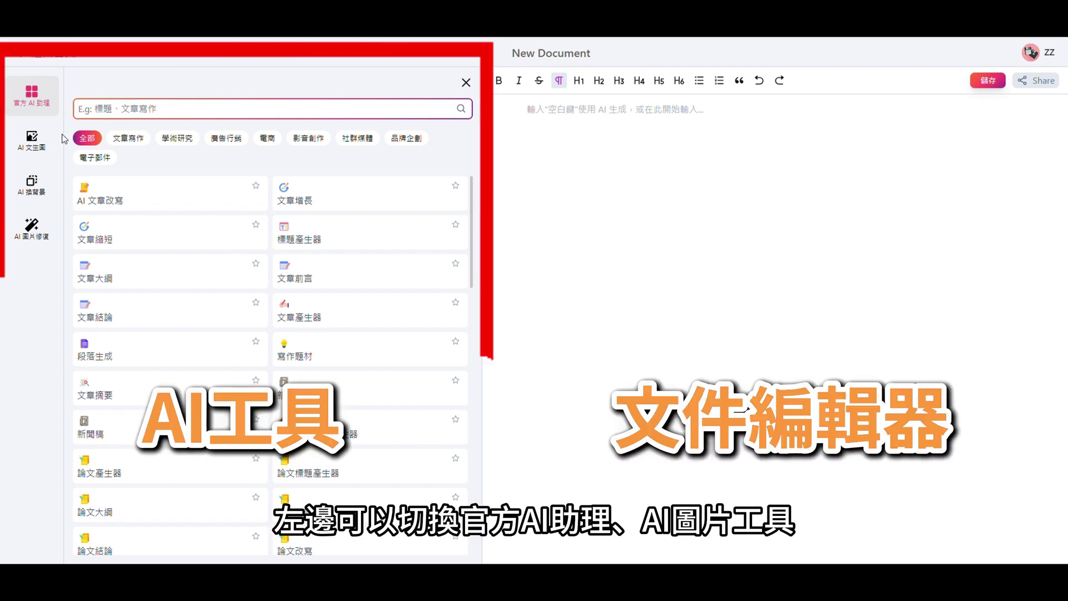
pyautogui.click(37, 141)
pyautogui.click(38, 186)
pyautogui.click(32, 228)
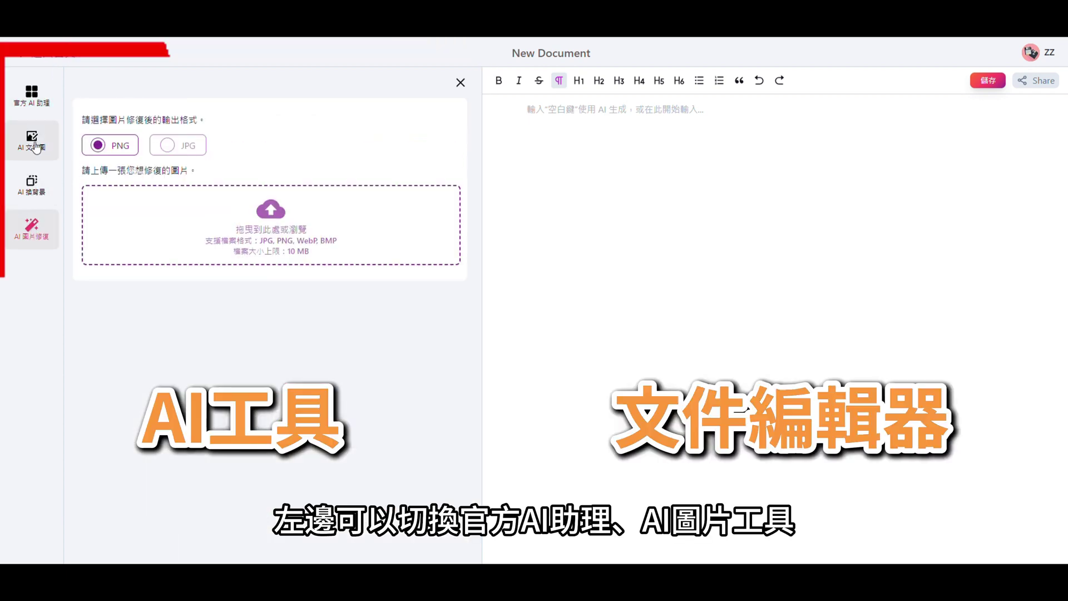
pyautogui.click(32, 94)
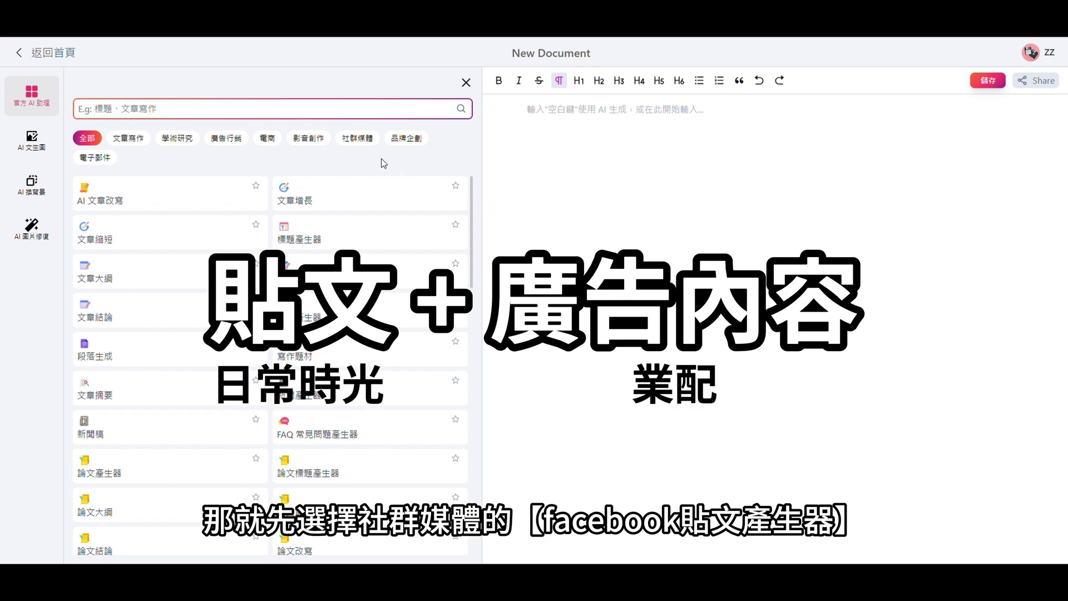
# Open the 社群媒體 tool FB 貼文產生器 and paste the seaside outing and Puffy selfie stand text as the post content
pyautogui.click(369, 141)
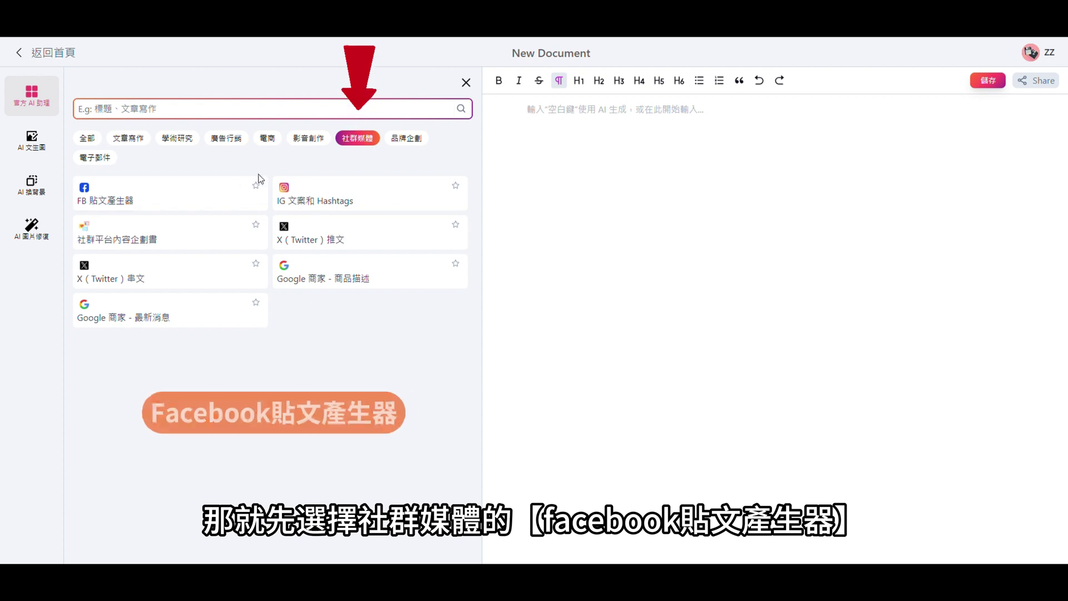
pyautogui.click(203, 203)
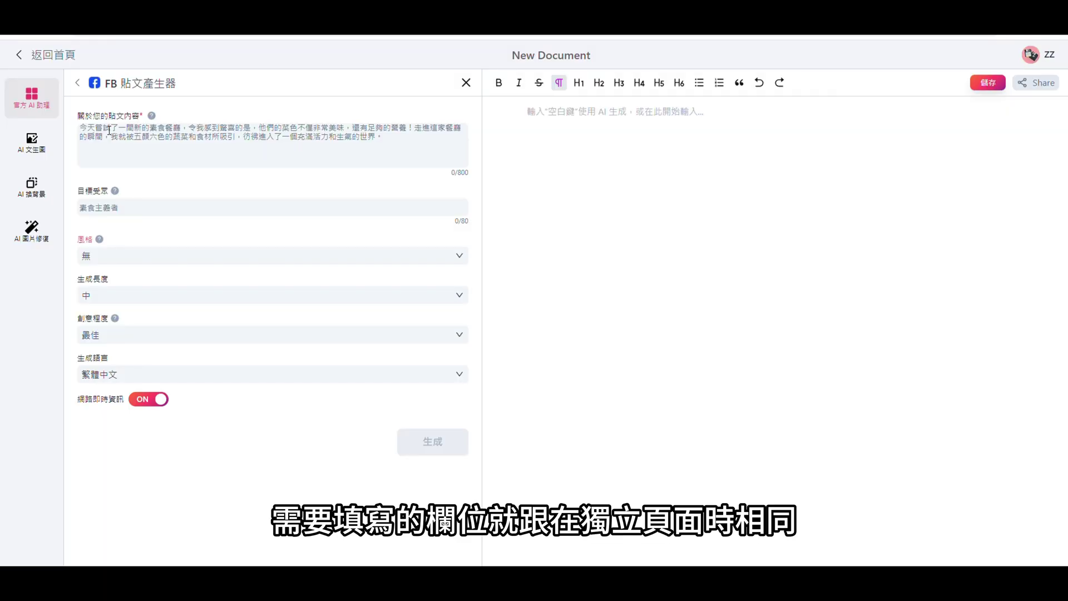
pyautogui.click(109, 131)
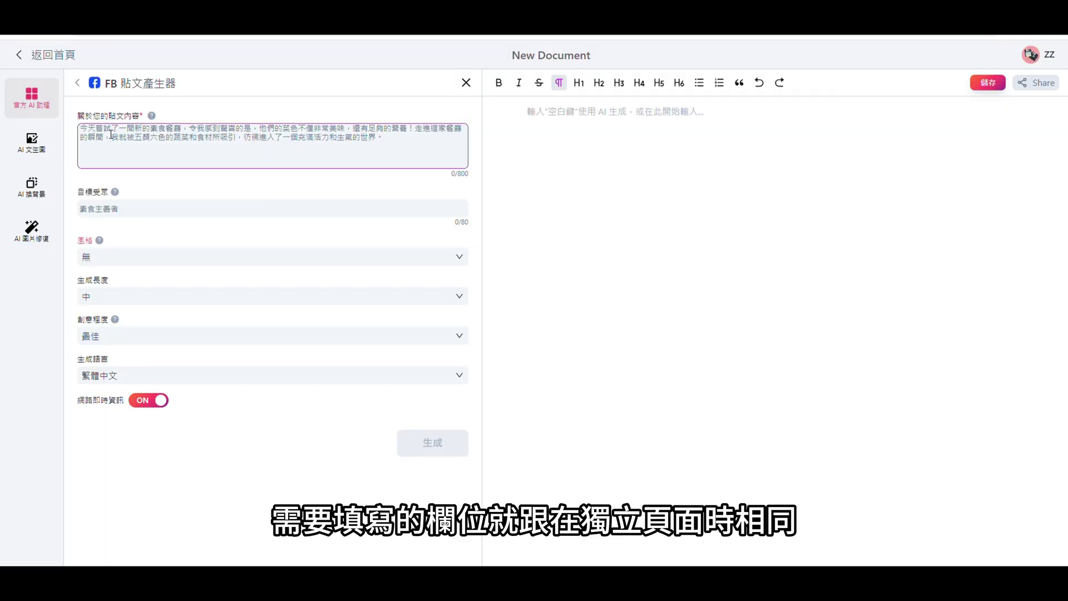
pyautogui.hotkey('ctrl', 'v')
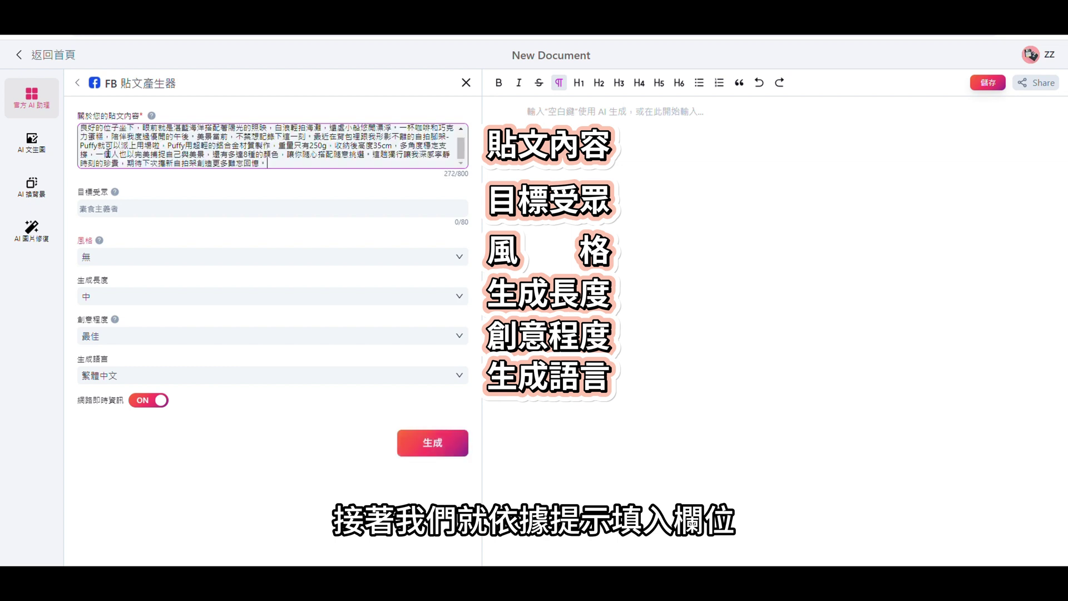
# Set the target audience to 粉絲 and the style to 可愛活潑, and generate the Facebook post
pyautogui.click(120, 211)
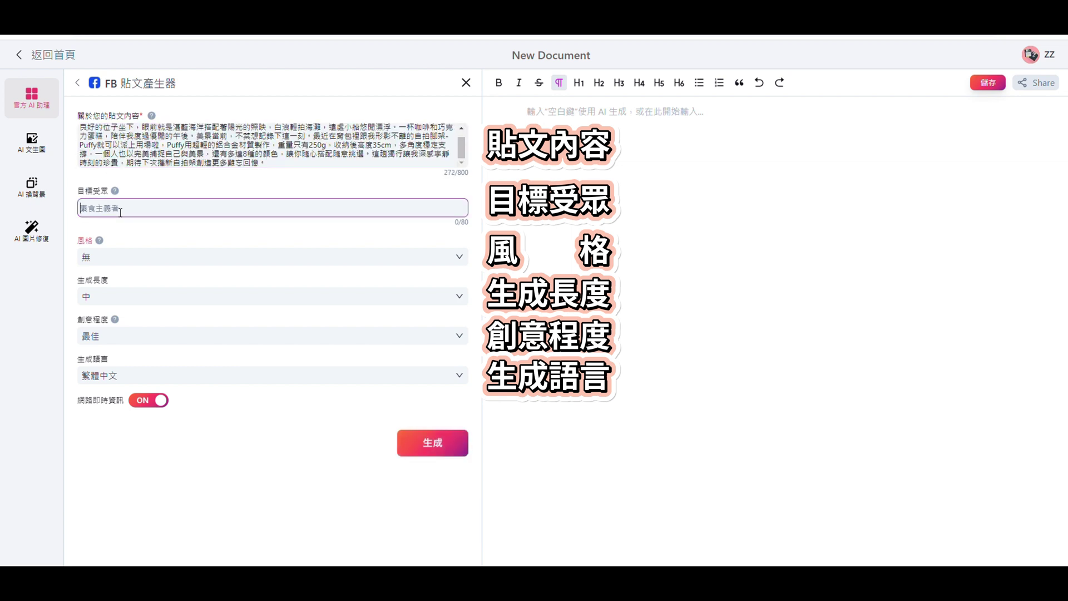
pyautogui.write('粉')
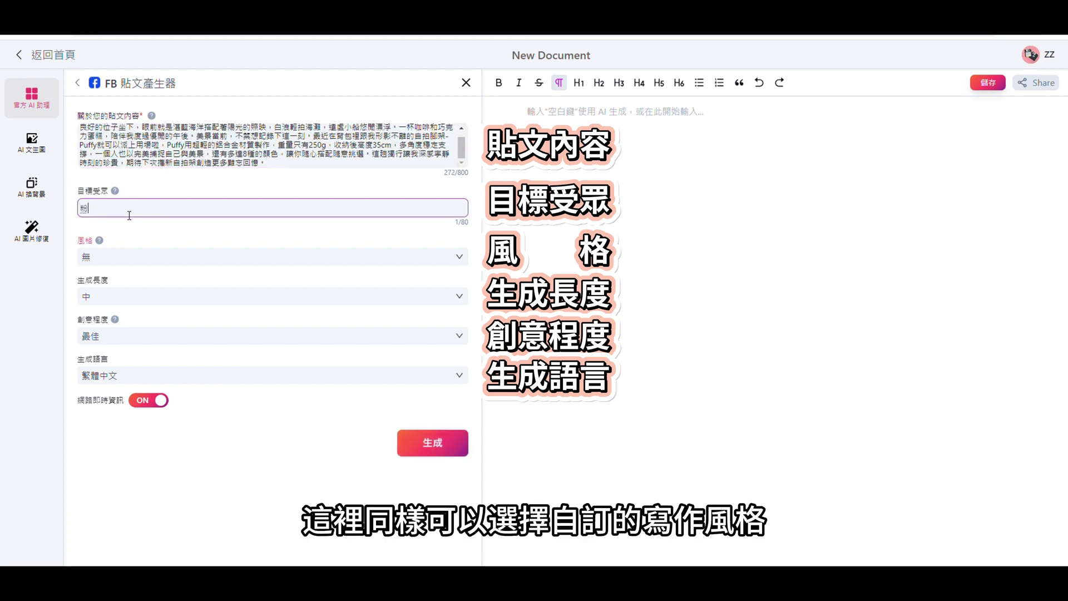
pyautogui.write('絲')
pyautogui.click(130, 256)
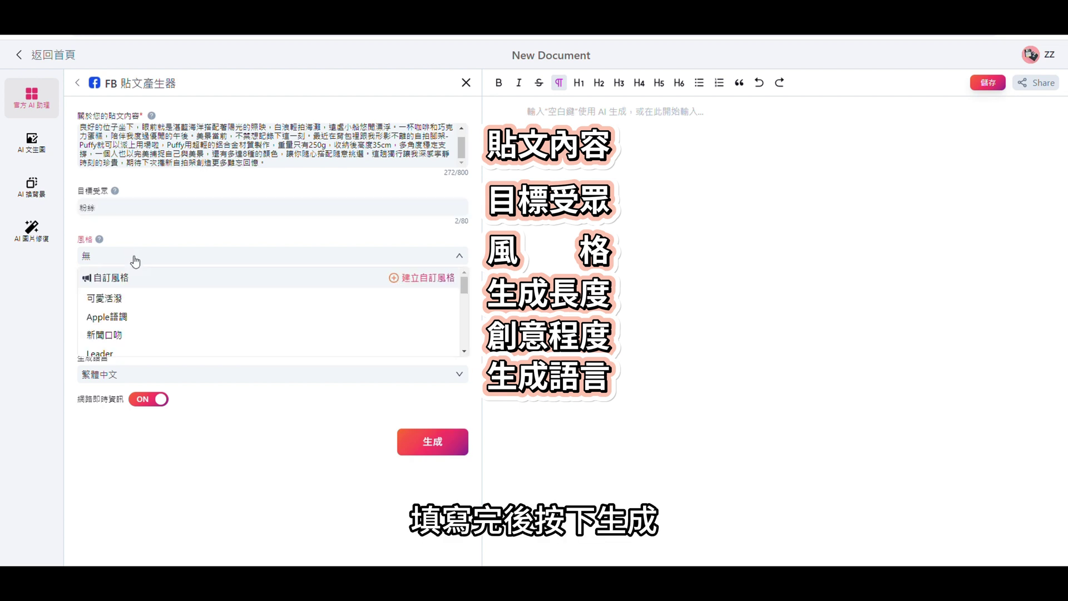
pyautogui.click(145, 305)
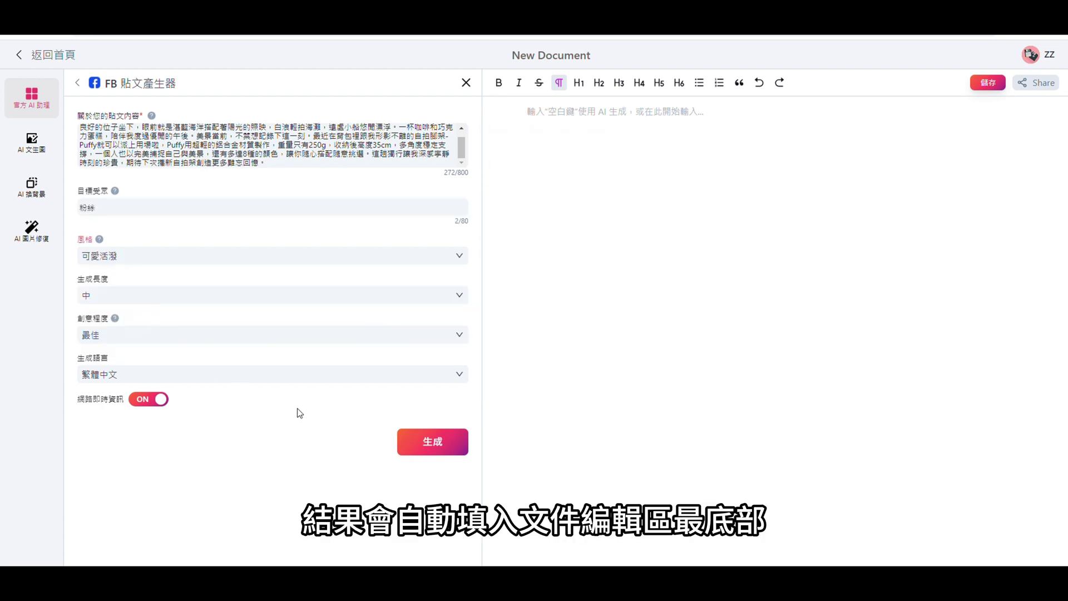
pyautogui.click(412, 441)
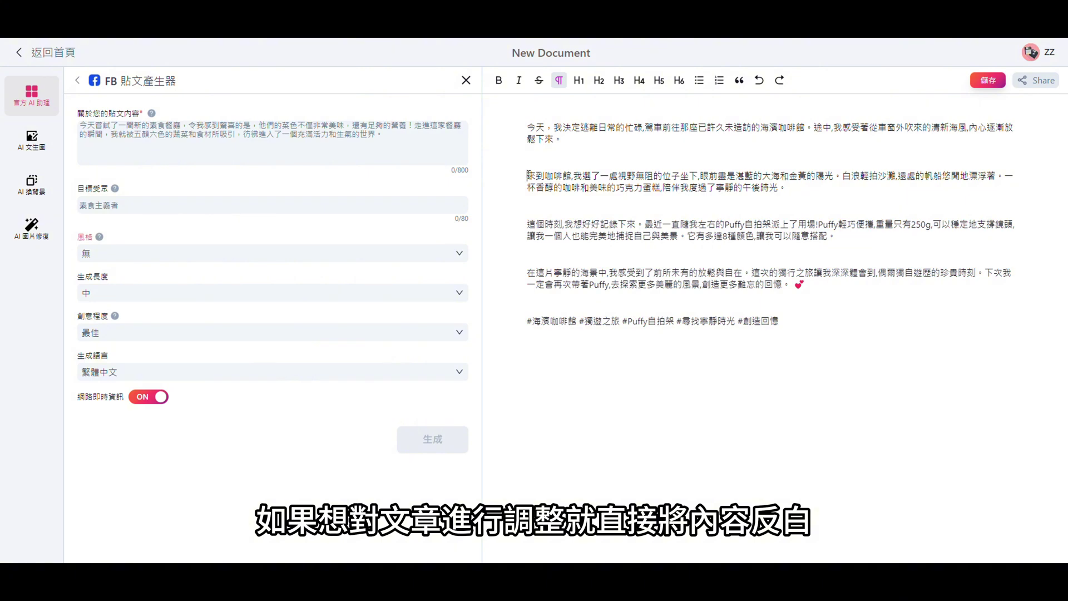
# Ask the AI assistant to write a title (撰寫一個標題) from the post's opening sentence and add it to the document
pyautogui.moveTo(528, 127); pyautogui.dragTo(806, 132)
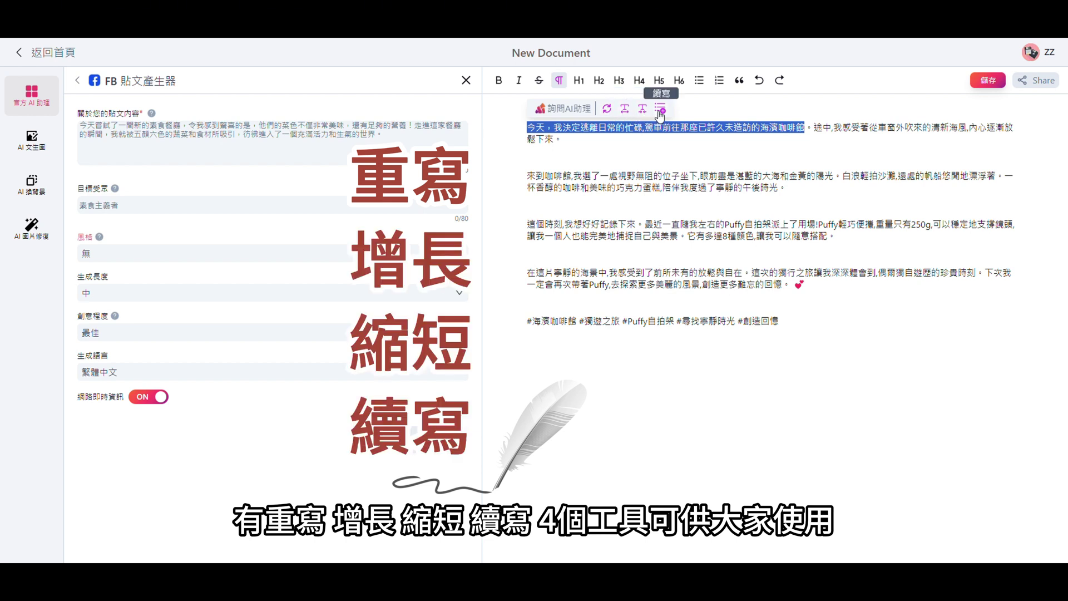
pyautogui.click(588, 111)
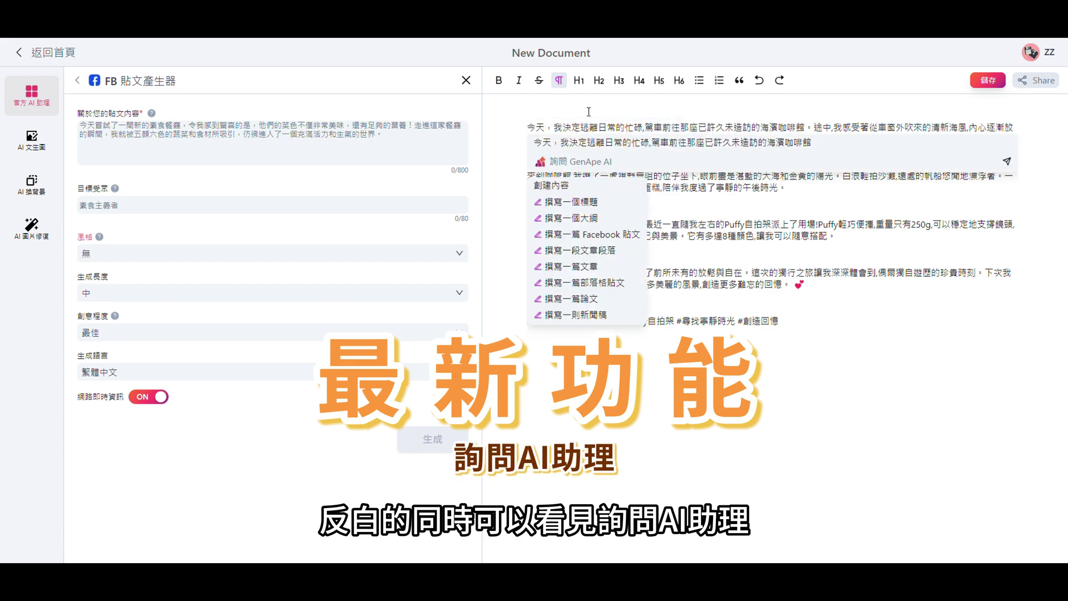
pyautogui.click(613, 209)
pyautogui.press('Return')
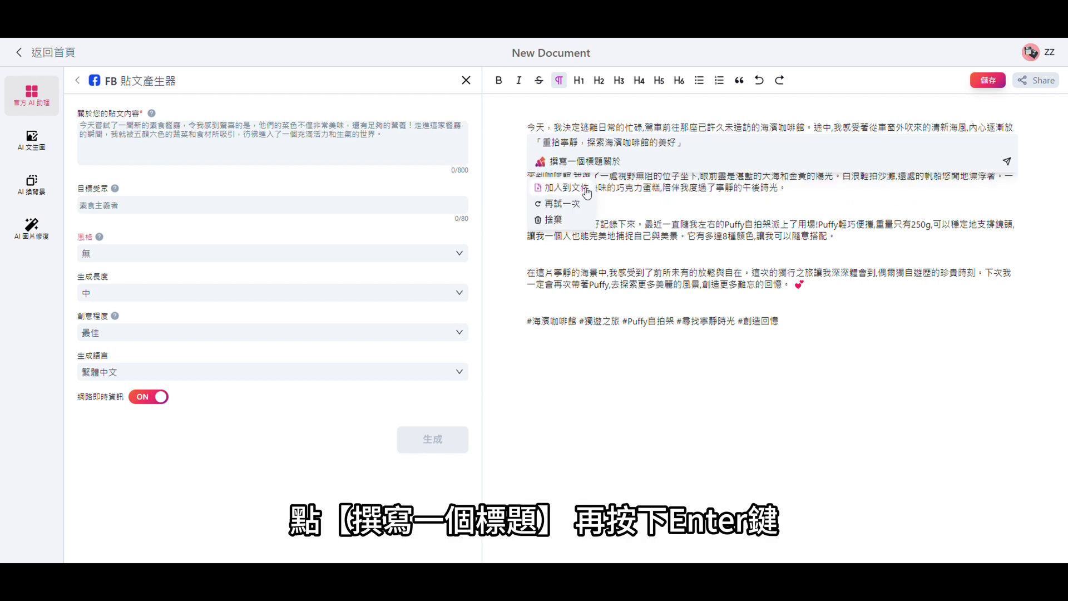
pyautogui.click(585, 188)
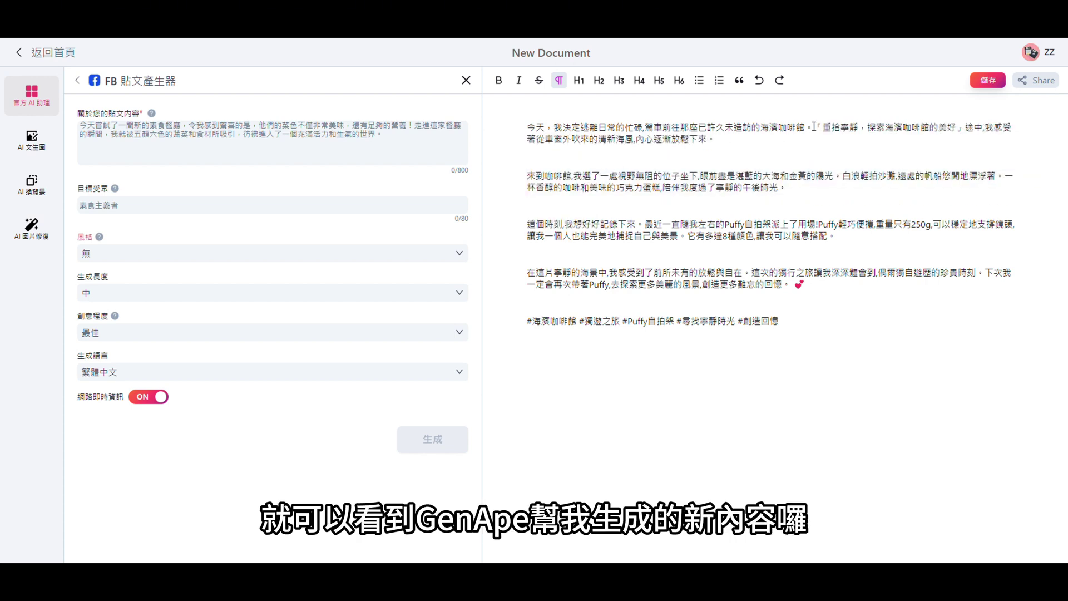
# Move the generated title 「重拾寧靜，探索海濱咖啡館的美好」 out of the first paragraph to the empty line above it
pyautogui.moveTo(814, 126); pyautogui.dragTo(963, 129)
pyautogui.hotkey('ctrl', 'c')
pyautogui.press('BackSpace')
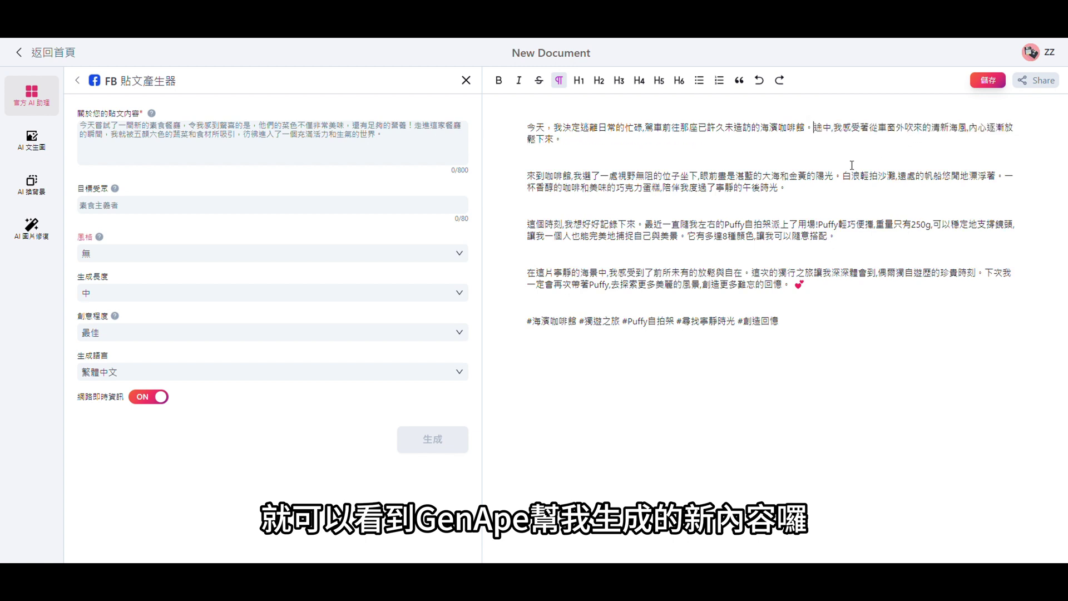
pyautogui.click(606, 109)
pyautogui.hotkey('ctrl', 'v')
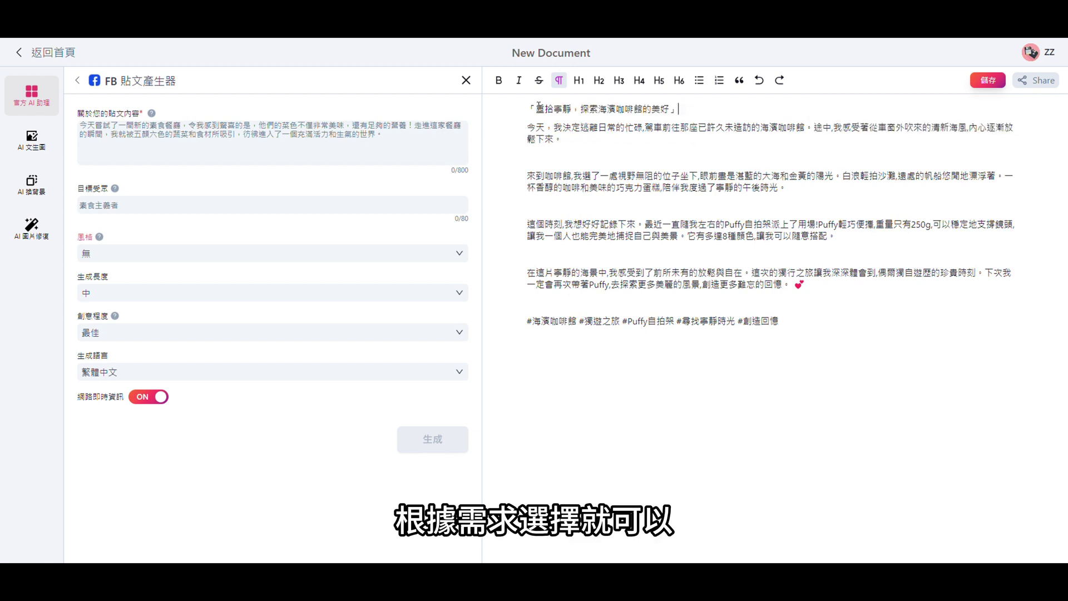
# Insert an empty line above the title, generate another title there with the 撰寫一個標題 prompt, and add it to the document
pyautogui.click(527, 109)
pyautogui.press('Return')
pyautogui.click(539, 108)
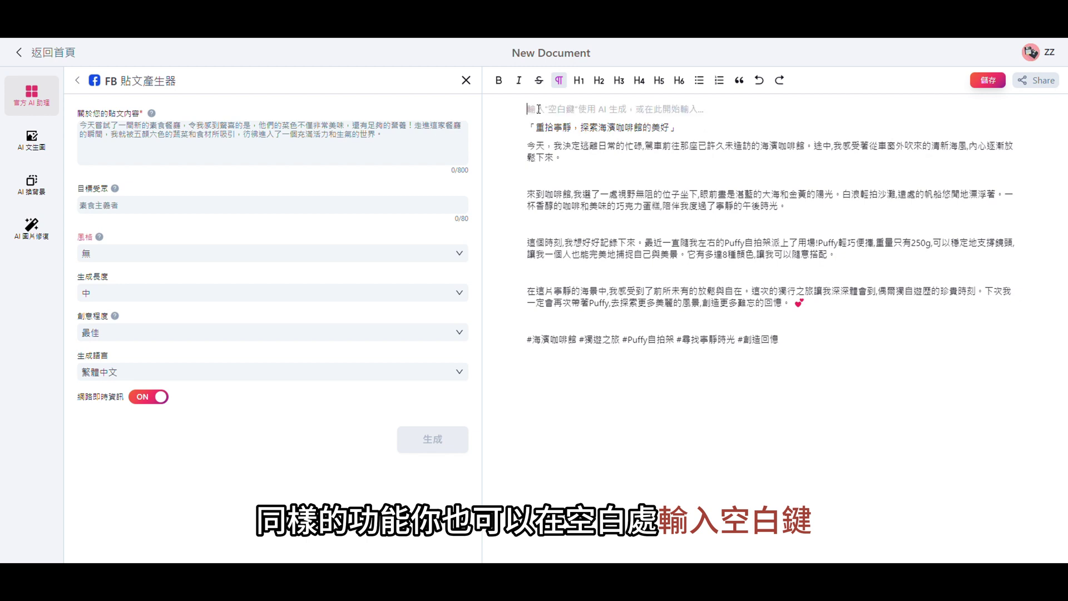
pyautogui.press('space')
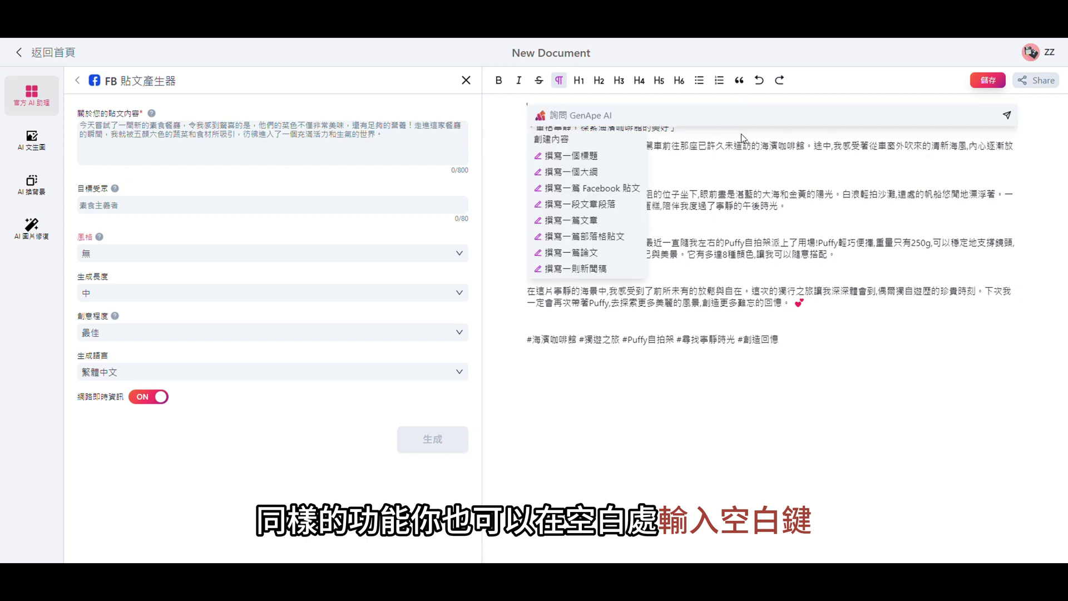
pyautogui.click(618, 156)
pyautogui.press('Return')
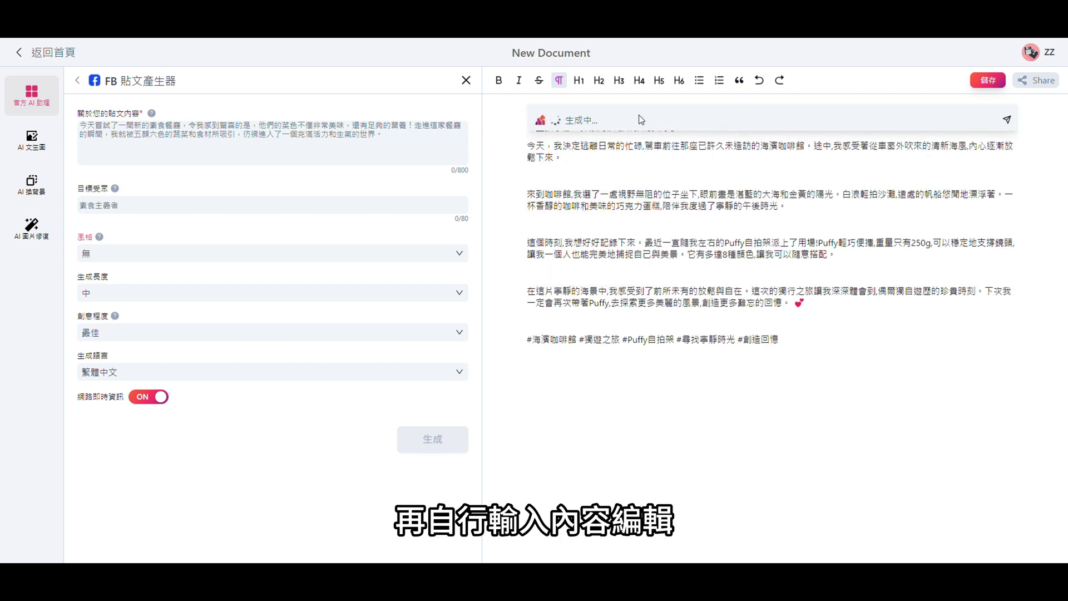
pyautogui.click(578, 164)
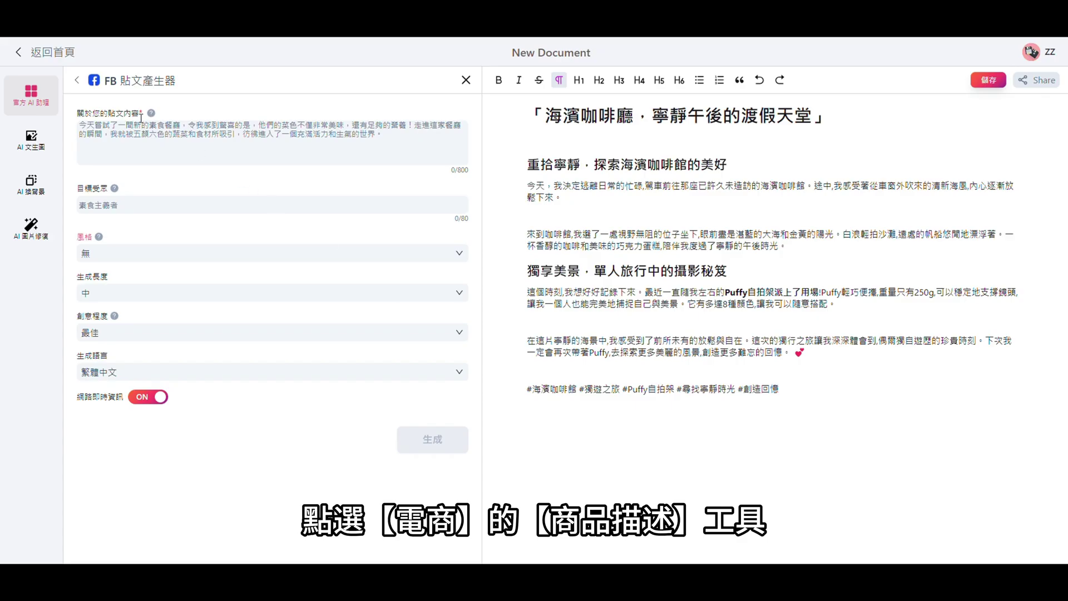
# Open the 商品描述 tool from the 電商 category and set the product name to Puffy自拍腳架
pyautogui.click(82, 82)
pyautogui.click(267, 139)
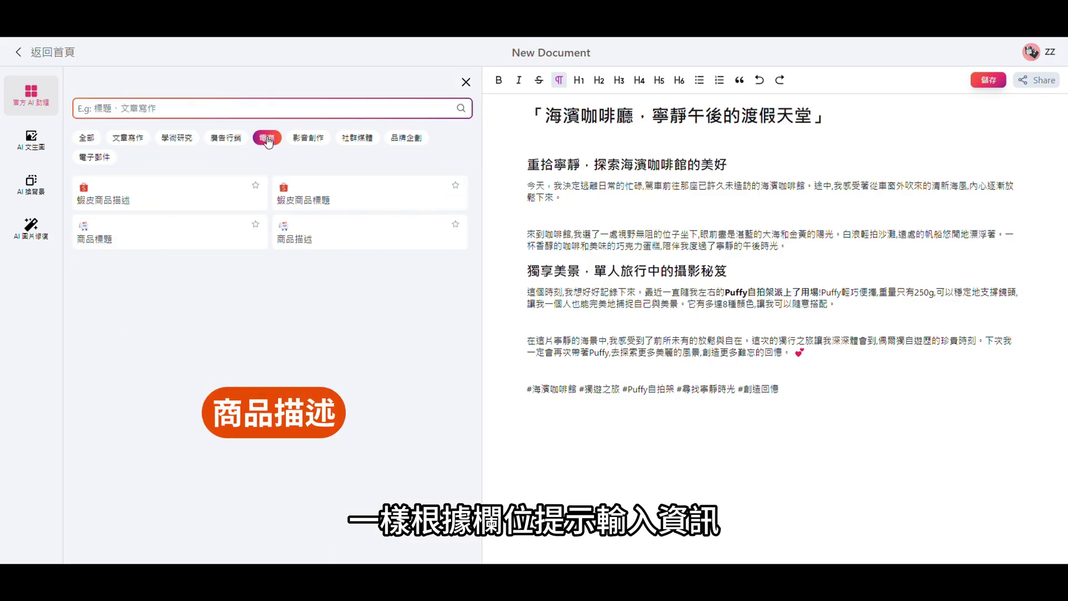
pyautogui.click(309, 236)
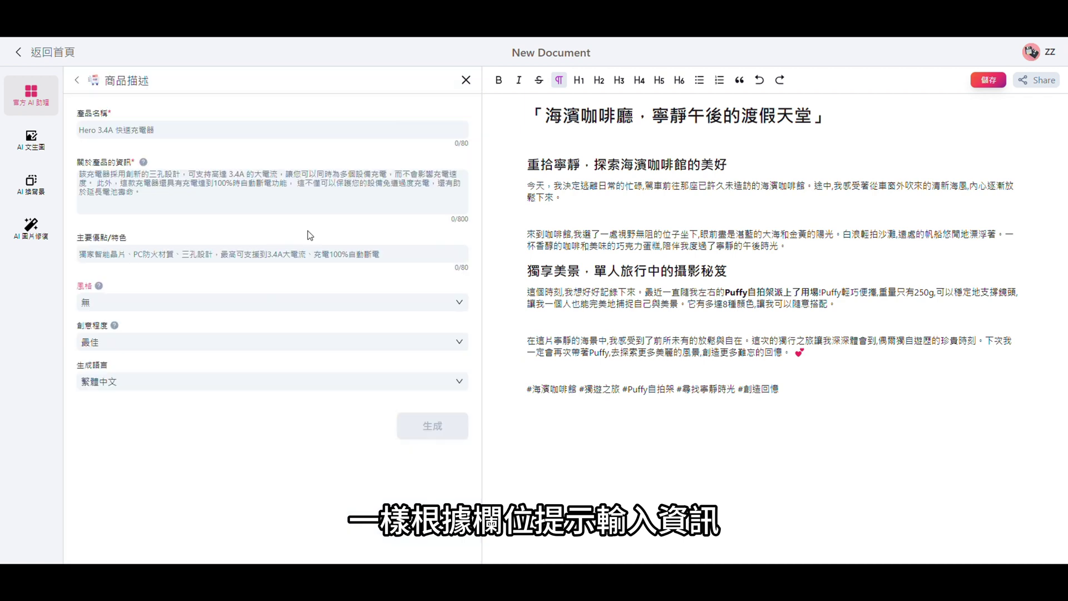
pyautogui.click(196, 130)
pyautogui.write('Puffy自拍腳架')
# Enter the Puffy stand's material, 250g weight, 35cm folded height and 8 colours as product information, and 鋁合金材質、輕巧化設計、多種顏色選擇、多角度轉換 as features
pyautogui.click(186, 195)
pyautogui.write('Puffy用超輕的鋁合金材質製作，重量只有250g，收納後高度35cm，多角度穩定支撐，一個人也可以完美捕捉自己與美景，還有多達8種的顏色，讓你隨心搭配隨意挑選。')
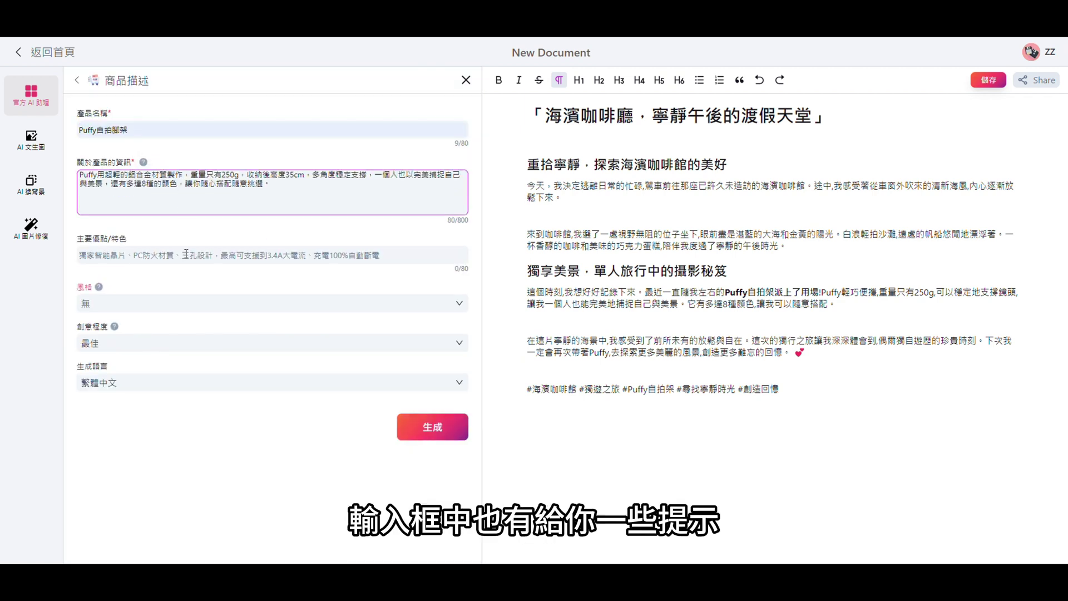
pyautogui.click(186, 254)
pyautogui.write('鋁合金材質、輕巧化設計、多種顏色選擇、多角度轉換')
# Choose 無 as the writing style and generate the product description
pyautogui.click(196, 304)
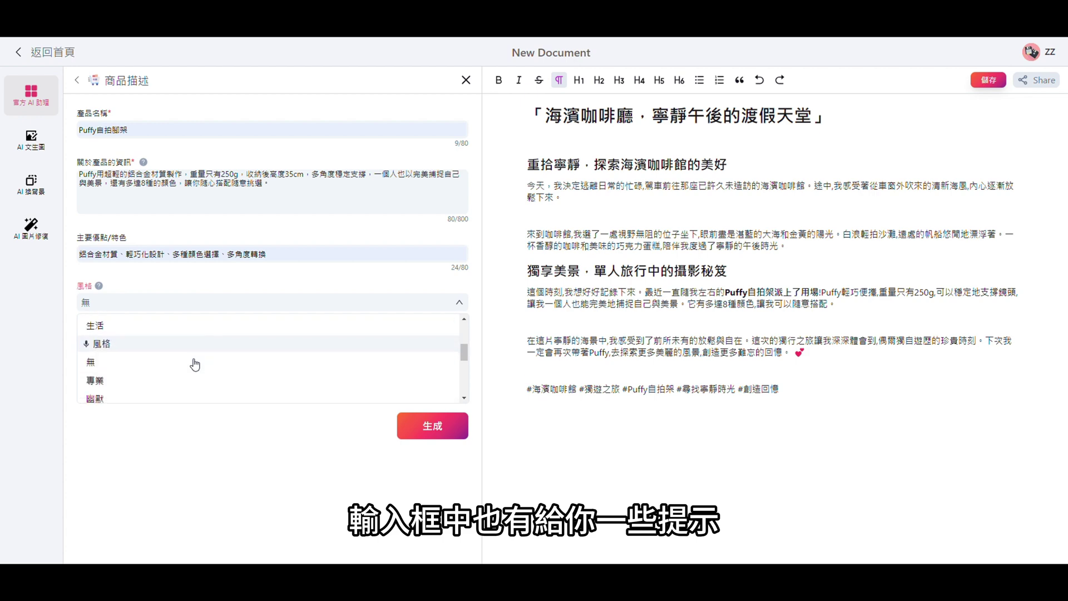
pyautogui.click(195, 364)
pyautogui.click(425, 428)
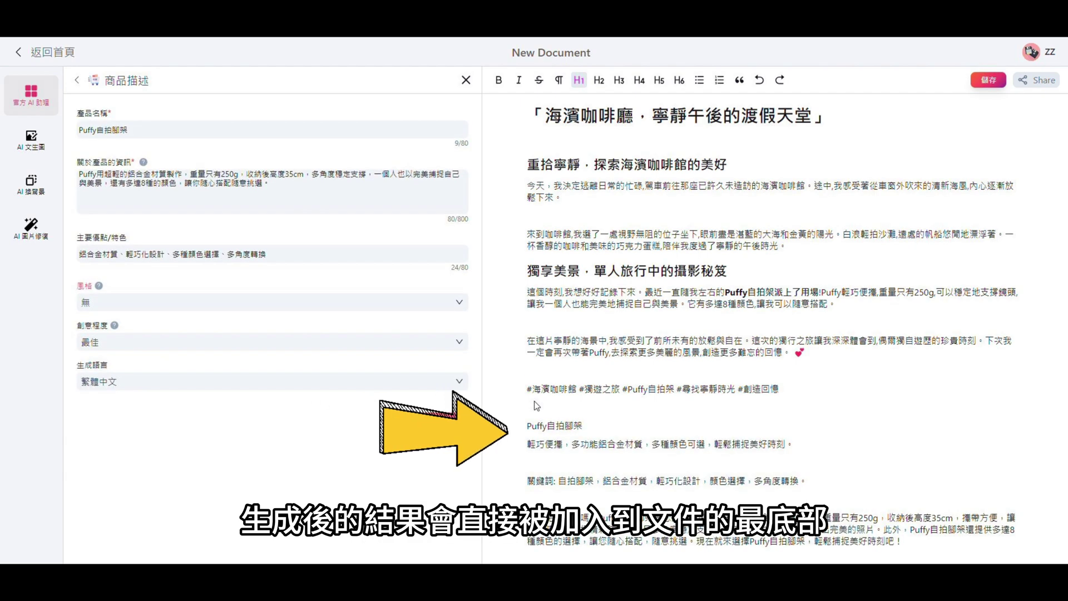
# Generate an image with AI 文生圖 from the description 在濱海咖啡廳的單獨時光
pyautogui.click(31, 140)
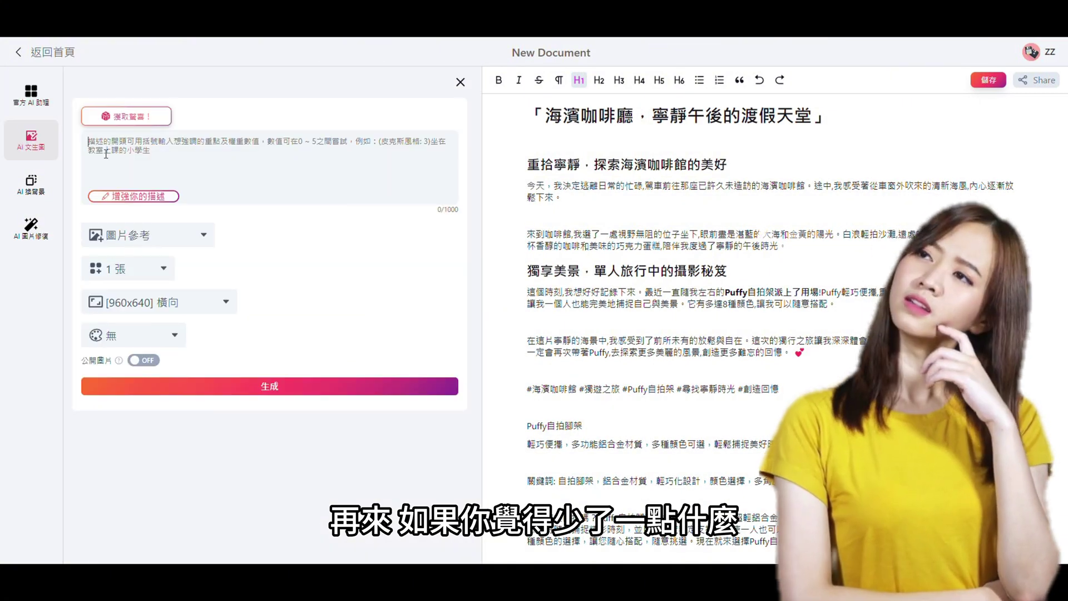
pyautogui.write('P')
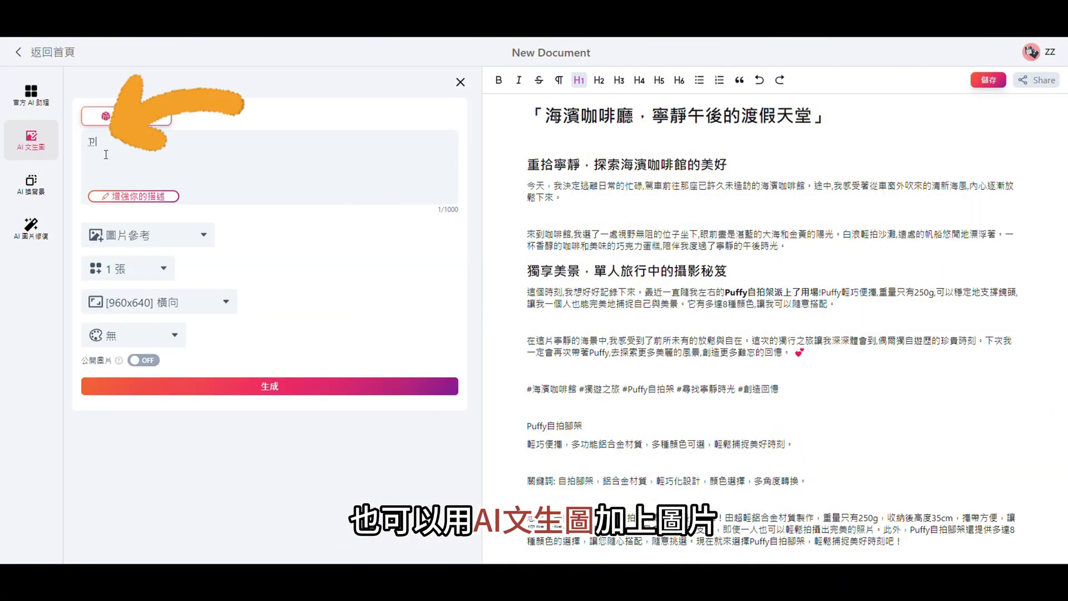
pyautogui.write('在濱海咖啡廳')
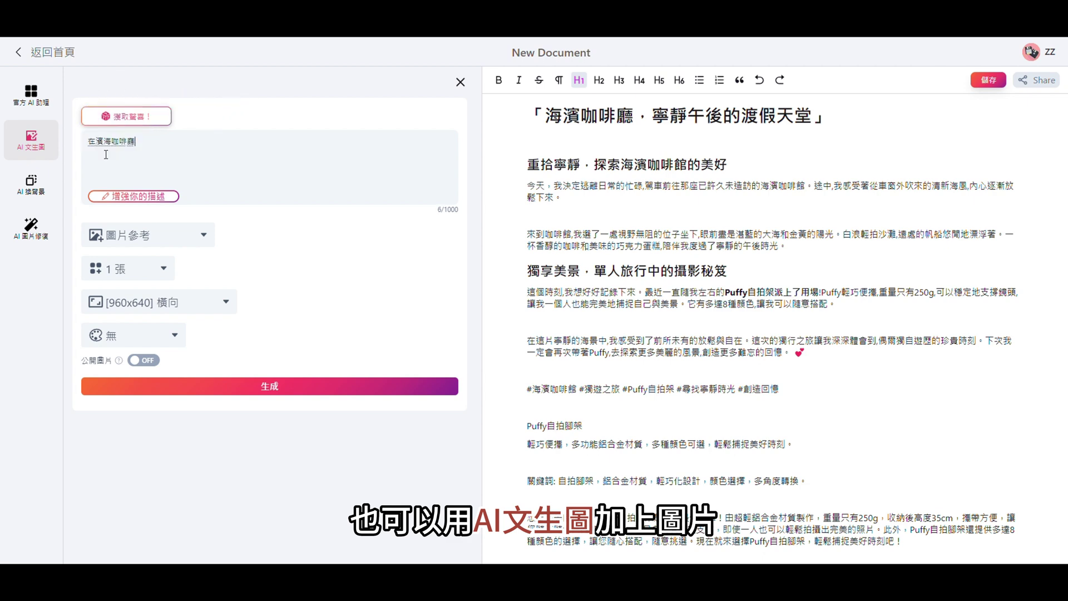
pyautogui.write('的單力X')
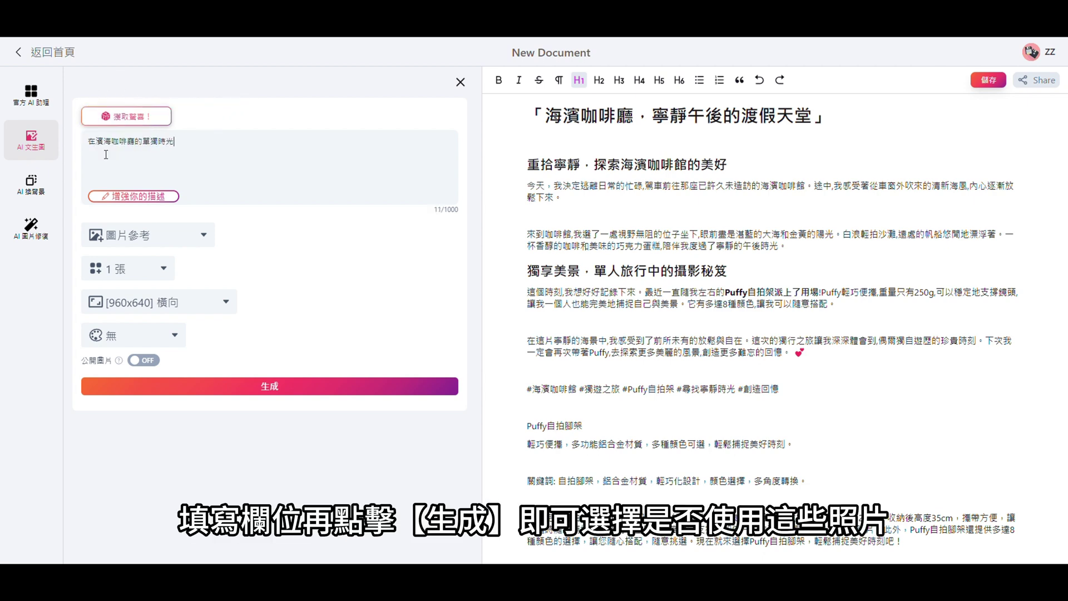
pyautogui.click(204, 392)
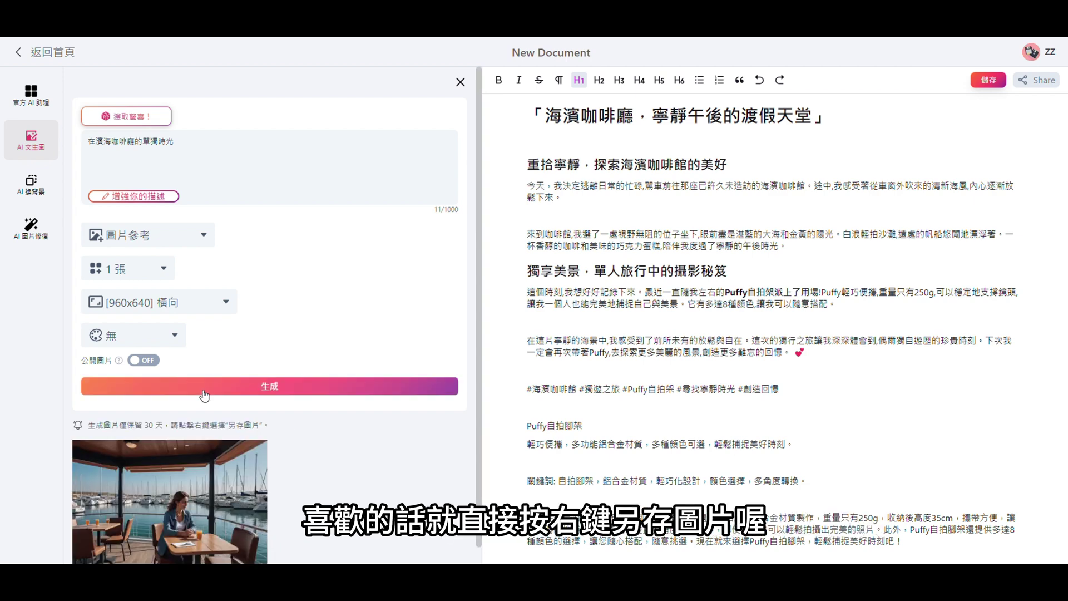
# Add the generated seaside café image to the document
pyautogui.moveTo(255, 461)
pyautogui.scroll(-1, 255, 468)
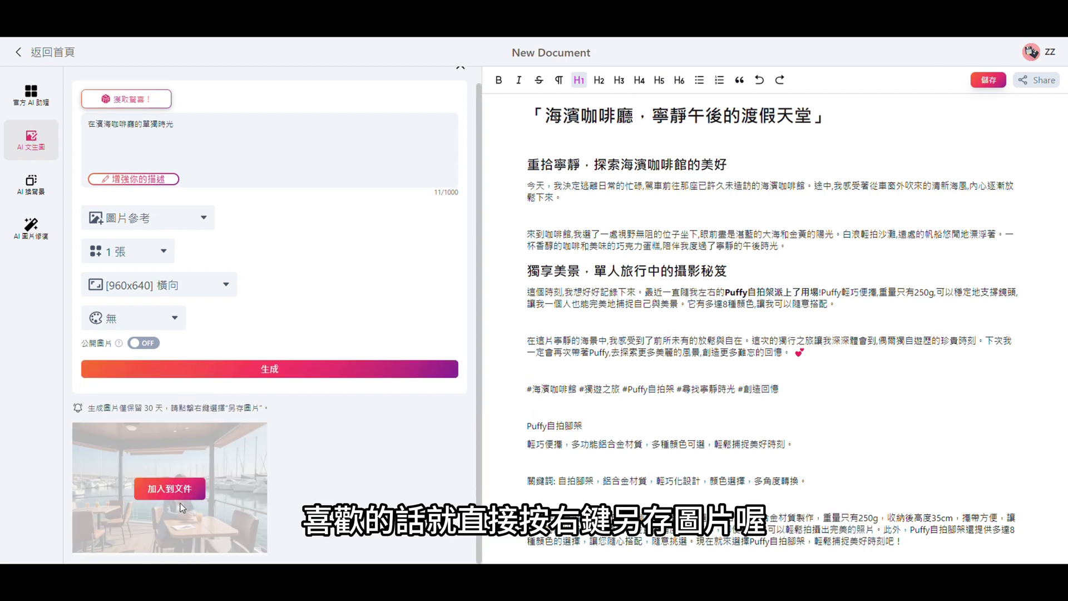
pyautogui.click(170, 489)
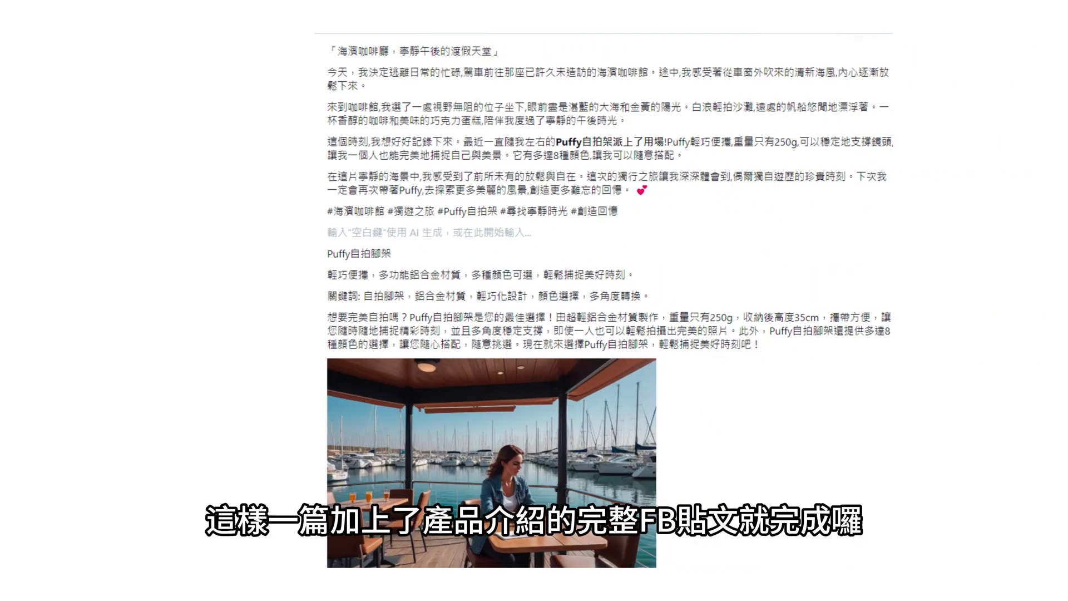